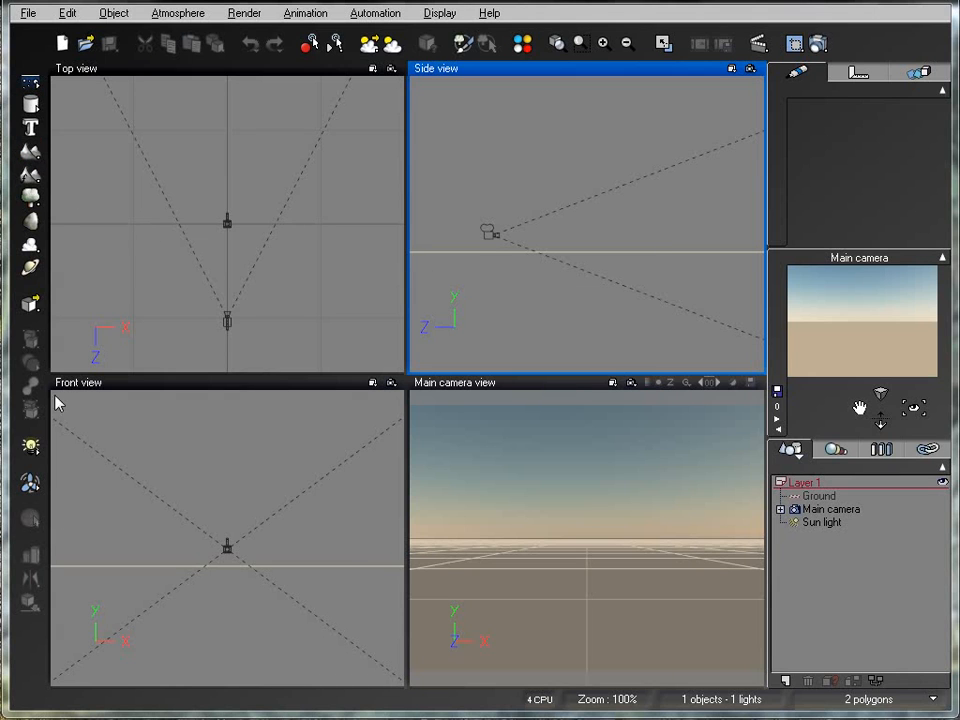
Add a standard terrain and move it back from the camera so its front edge lies within view
left_click(30, 152)
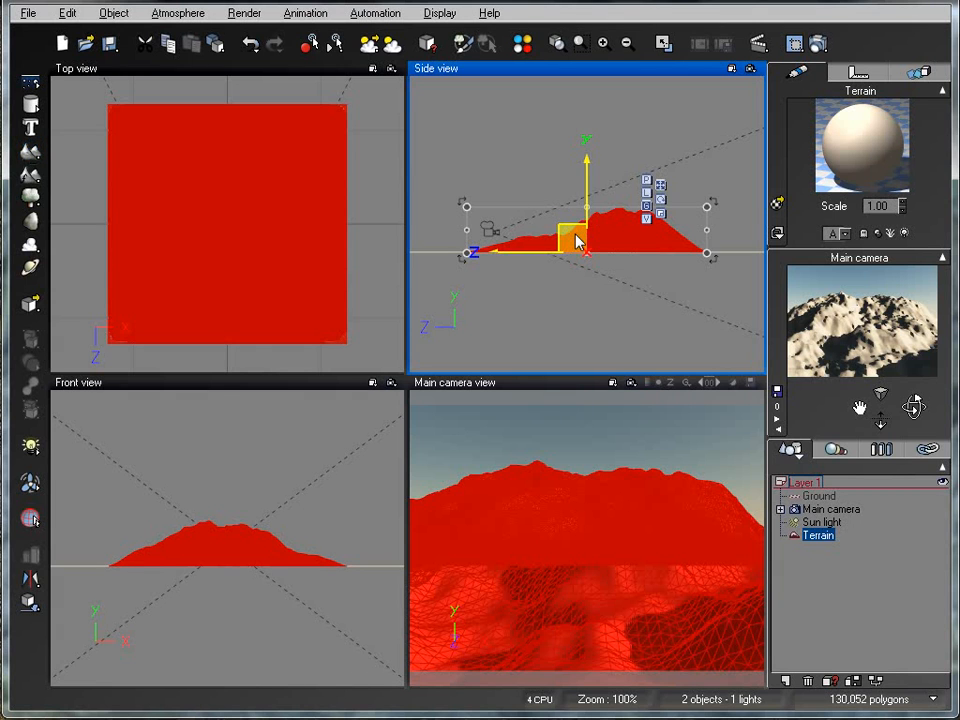
left_click_drag(585, 248, 630, 248)
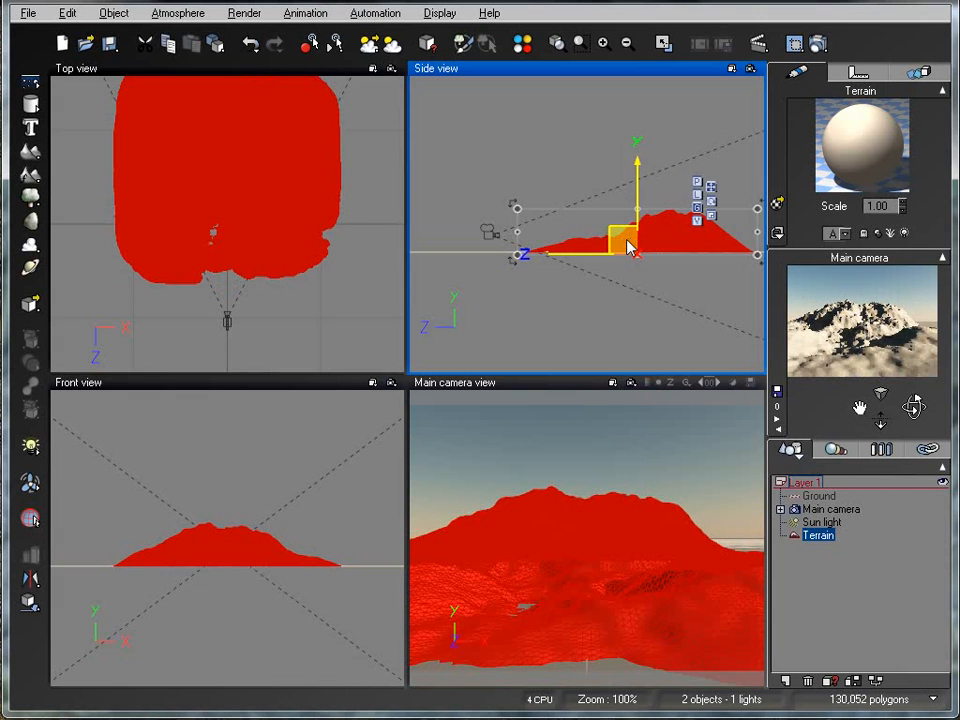
left_click_drag(626, 241, 656, 246)
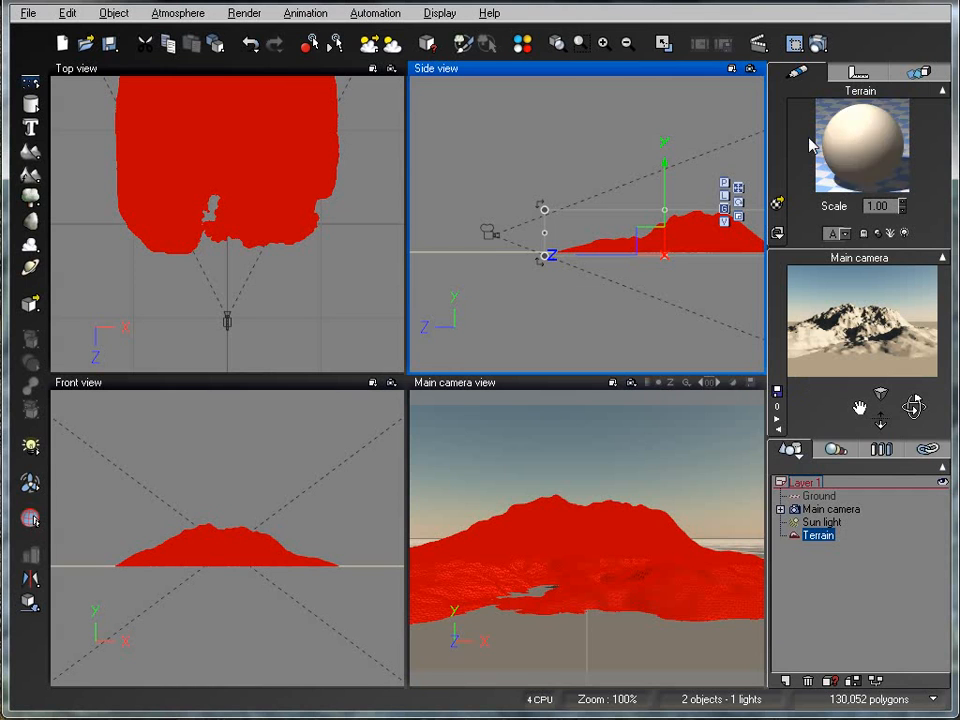
Load the Grass Variations material from the Landscapes collection onto the terrain
right_click(856, 140)
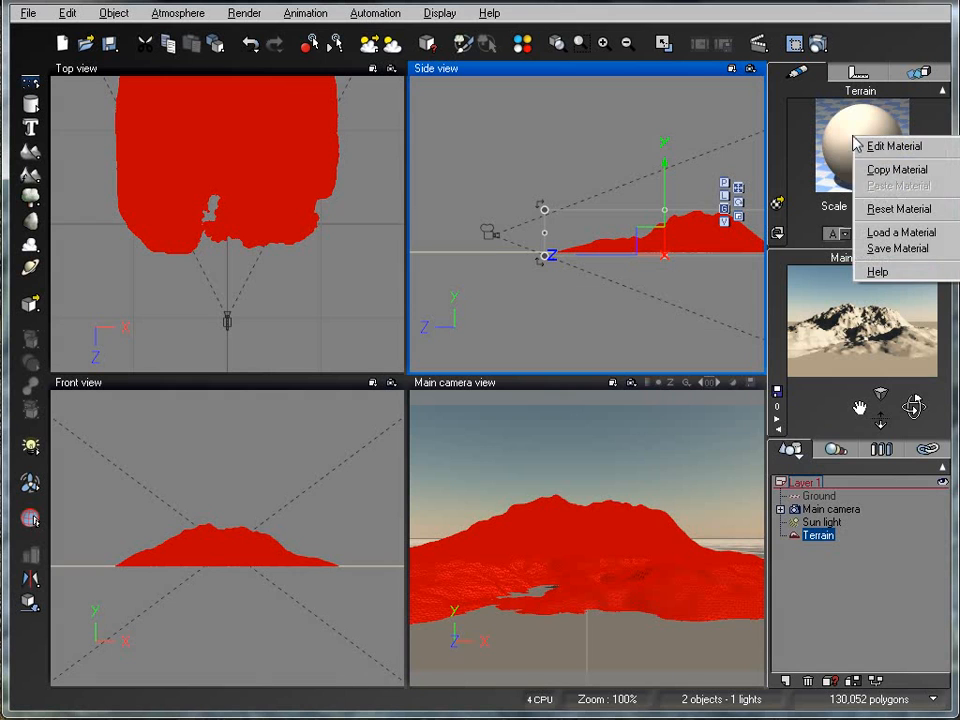
left_click(899, 236)
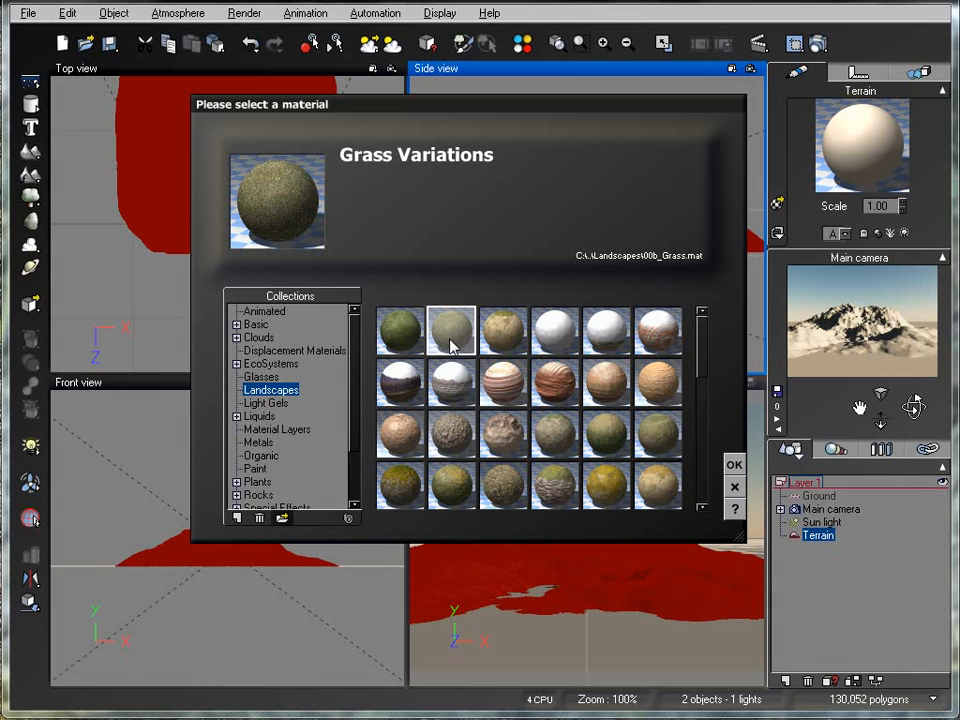
left_click(734, 467)
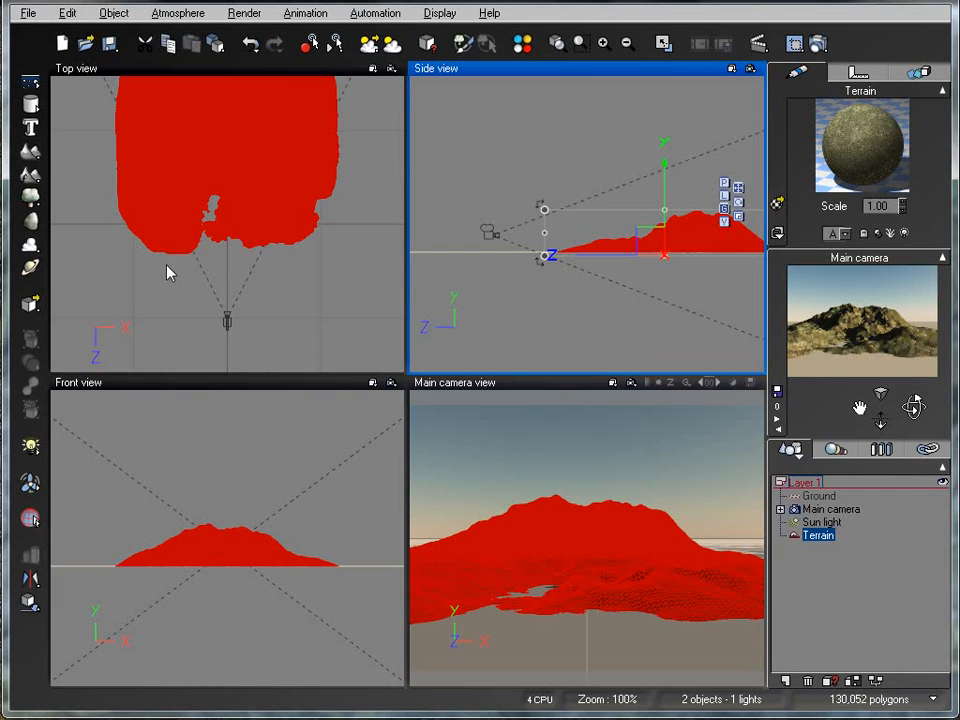
Add a Summer Cherry Tree and move it back and up onto the middle of the terrain's hill
left_click(31, 198)
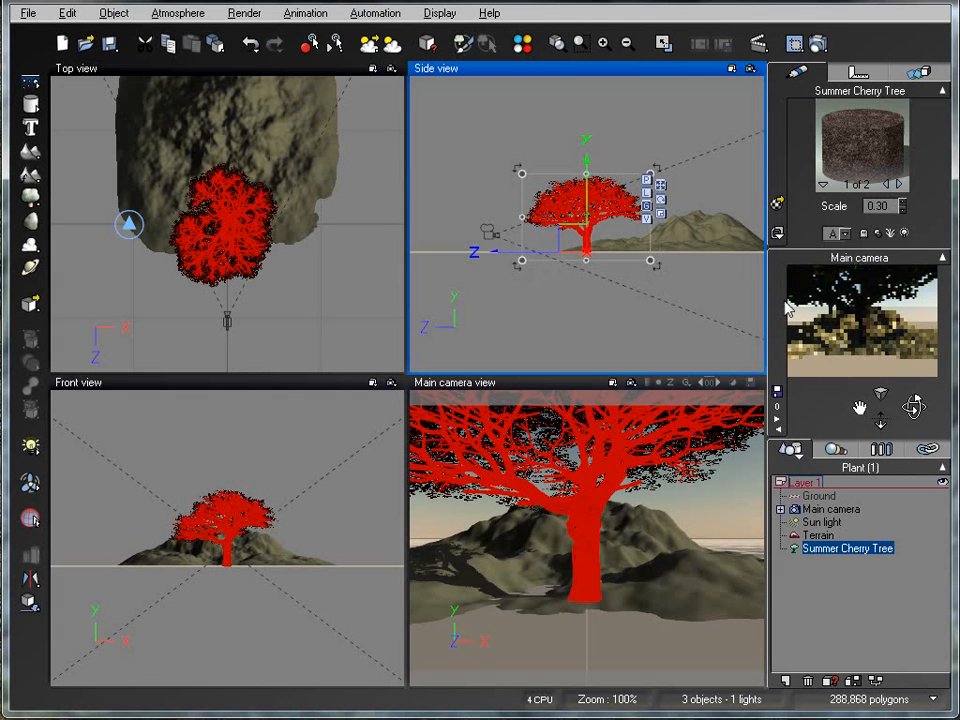
left_click(236, 236)
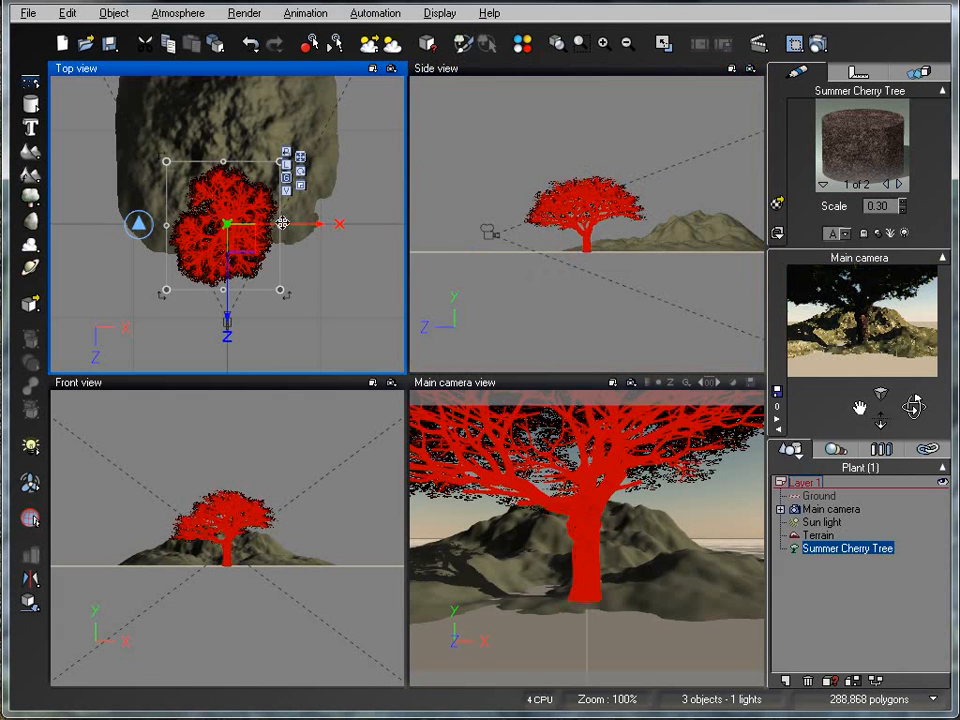
left_click_drag(242, 236, 244, 132)
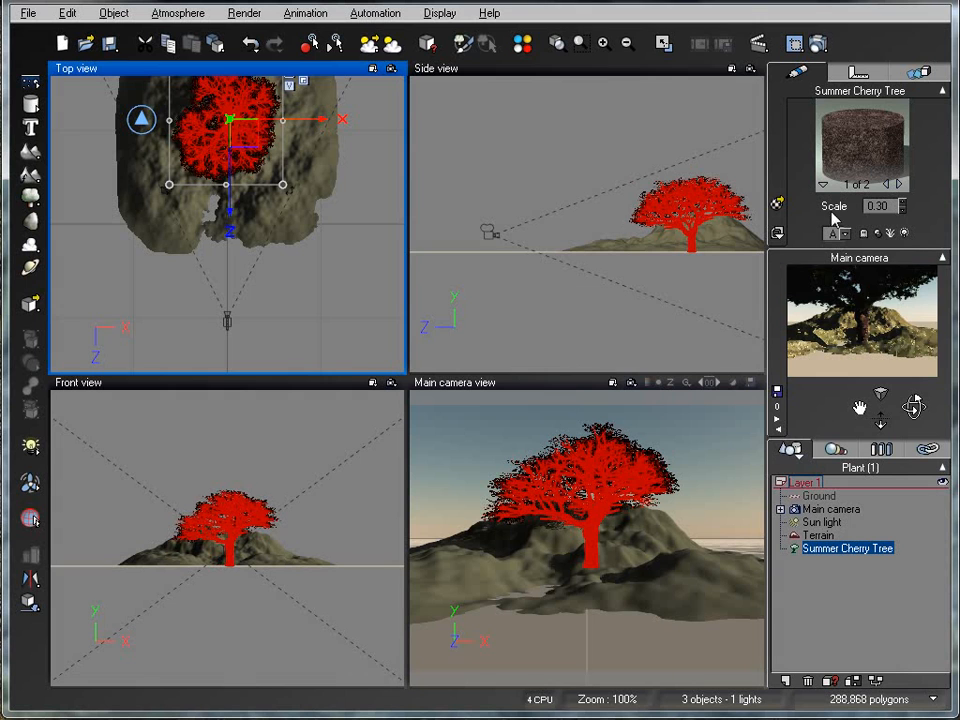
left_click(688, 208)
left_click_drag(691, 215, 695, 230)
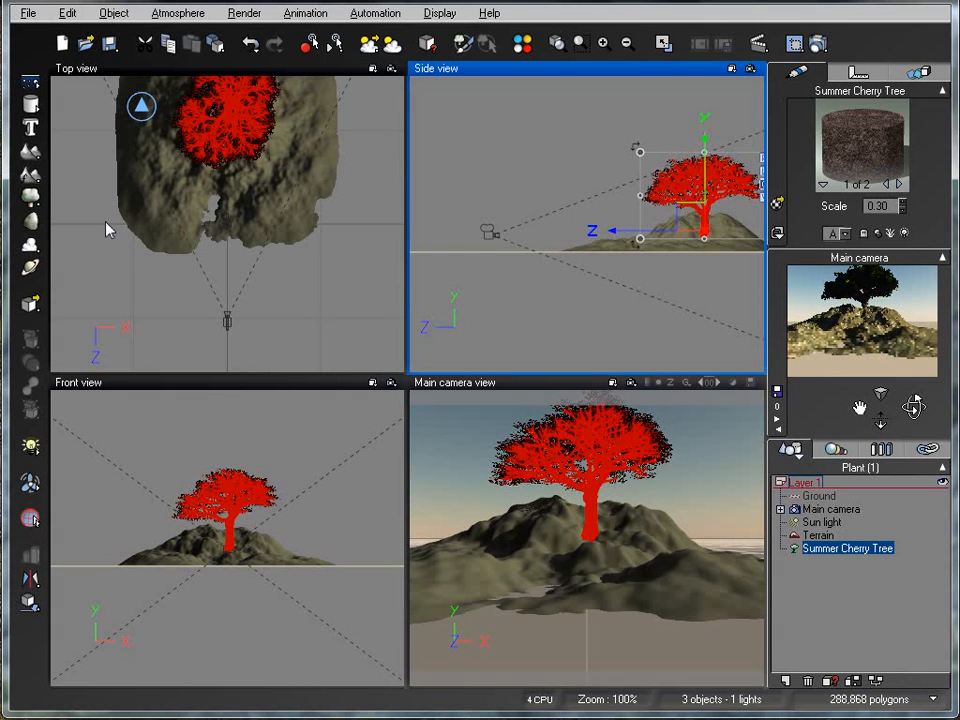
left_click(29, 198)
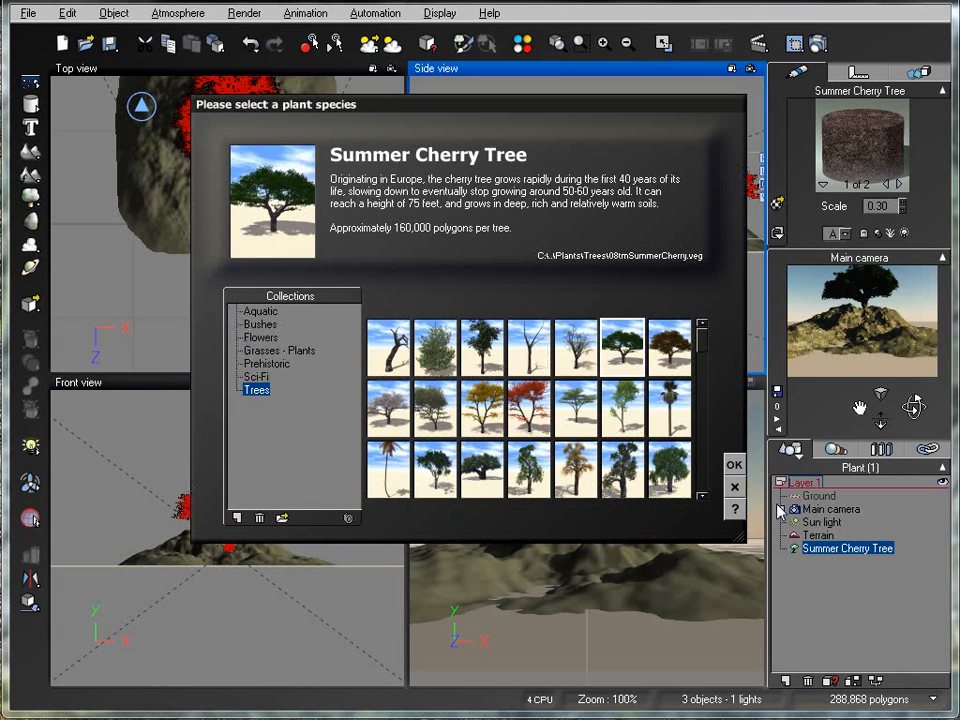
left_click(735, 487)
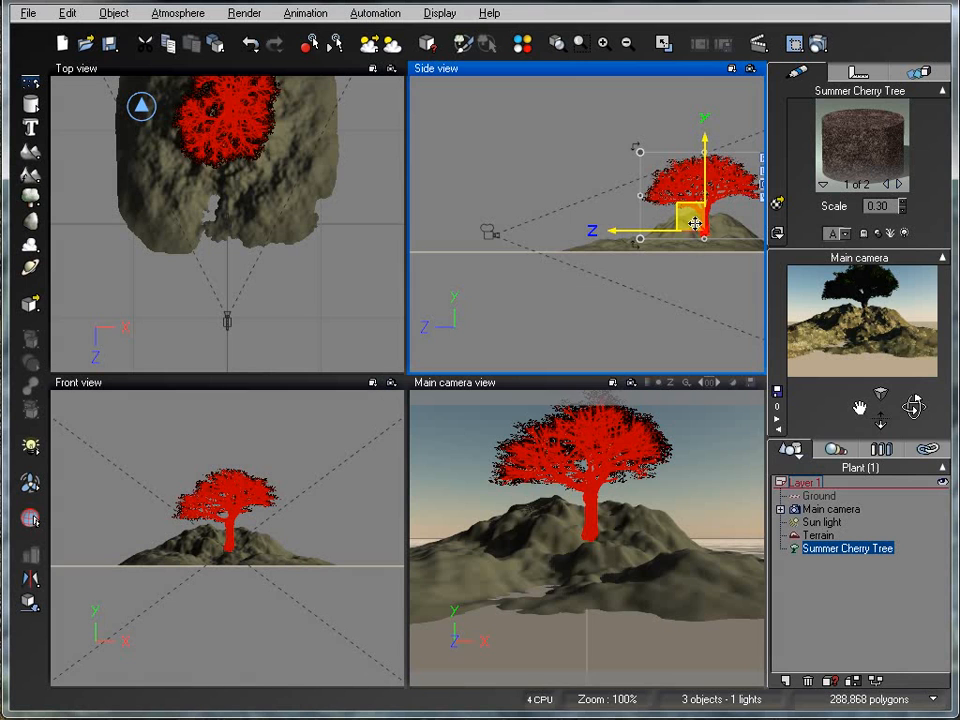
Raise the cherry tree to the hilltop and bring it slightly closer to the camera
left_click_drag(697, 225, 702, 219)
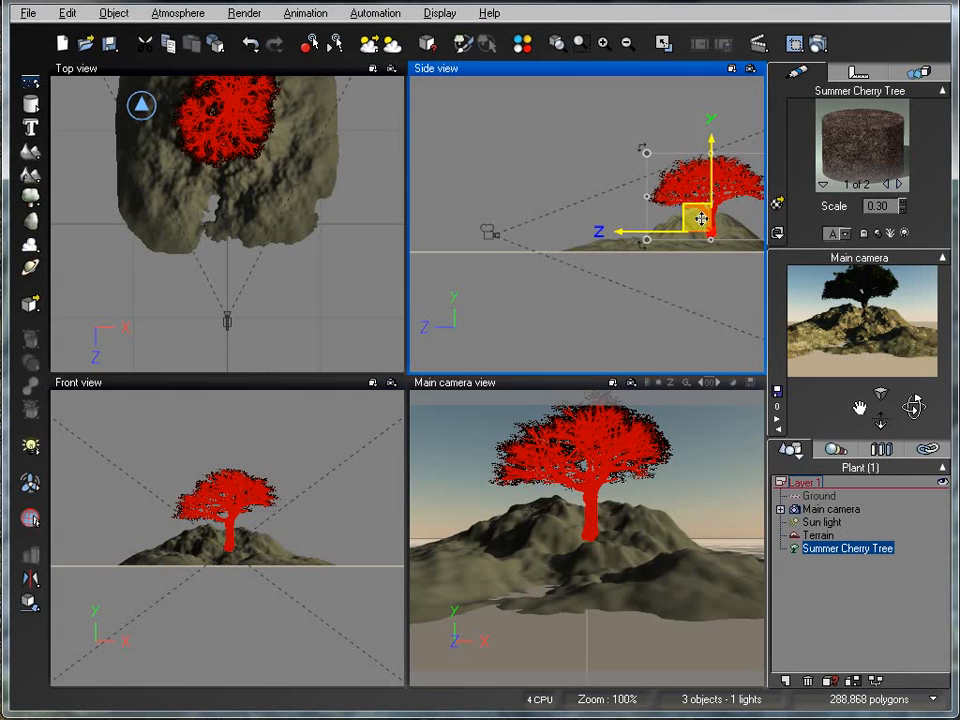
left_click(270, 496)
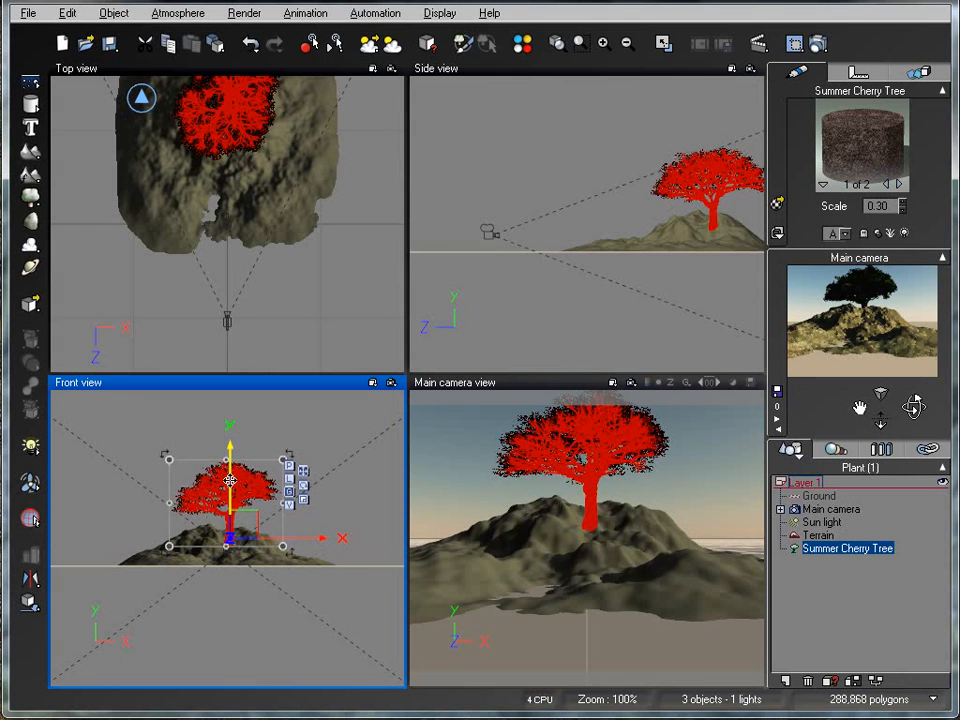
left_click(250, 120)
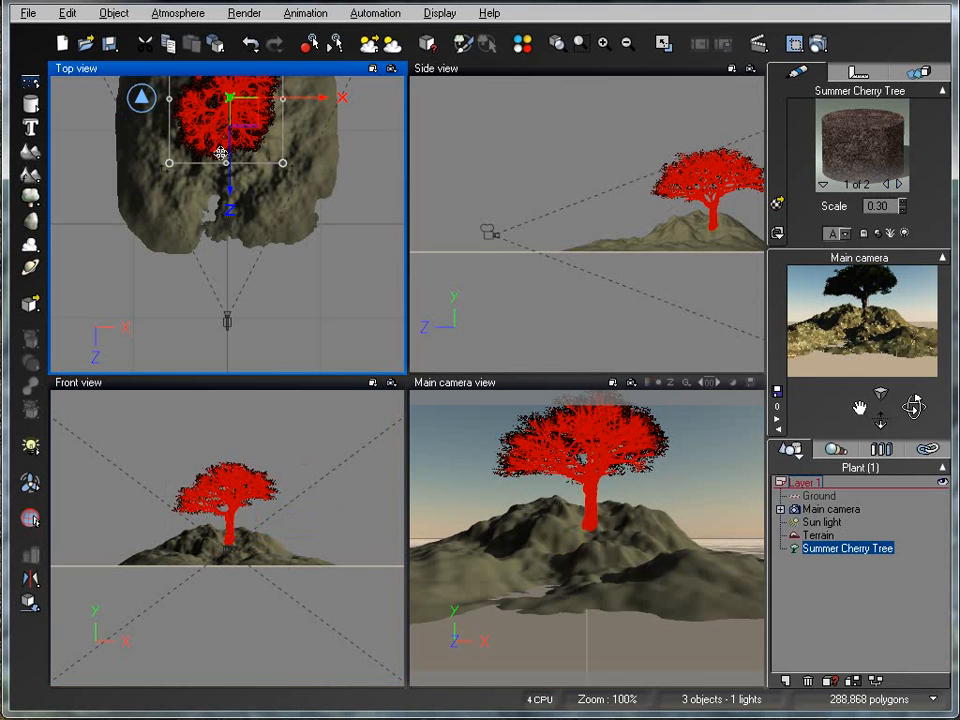
left_click_drag(228, 160, 228, 177)
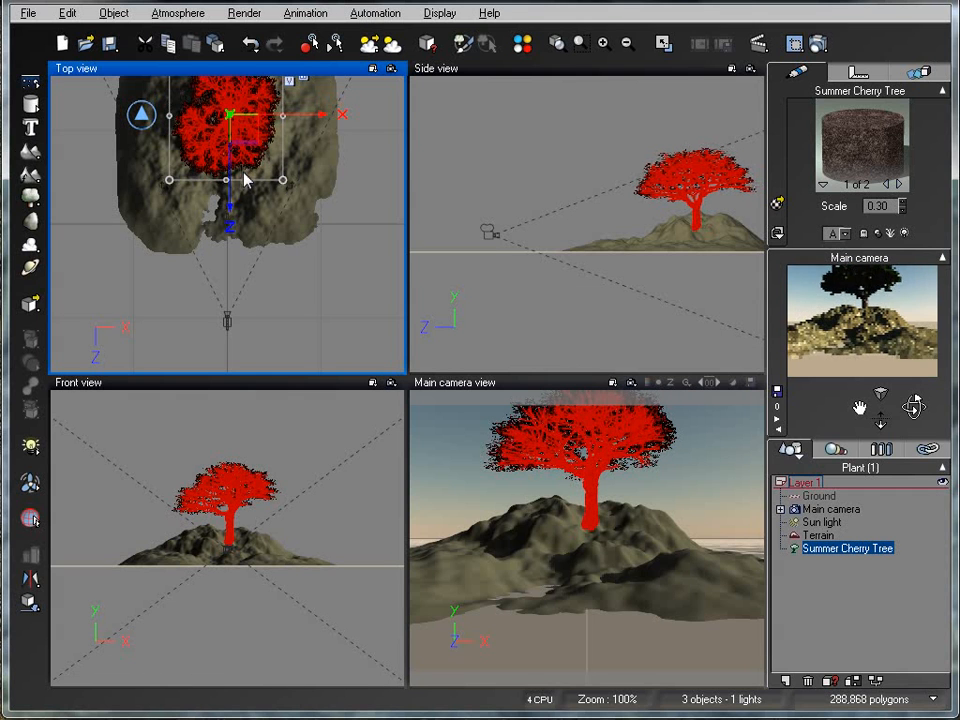
Shift the cherry tree to the right side of the hill, slightly nearer the camera, and drop it
left_click(682, 180)
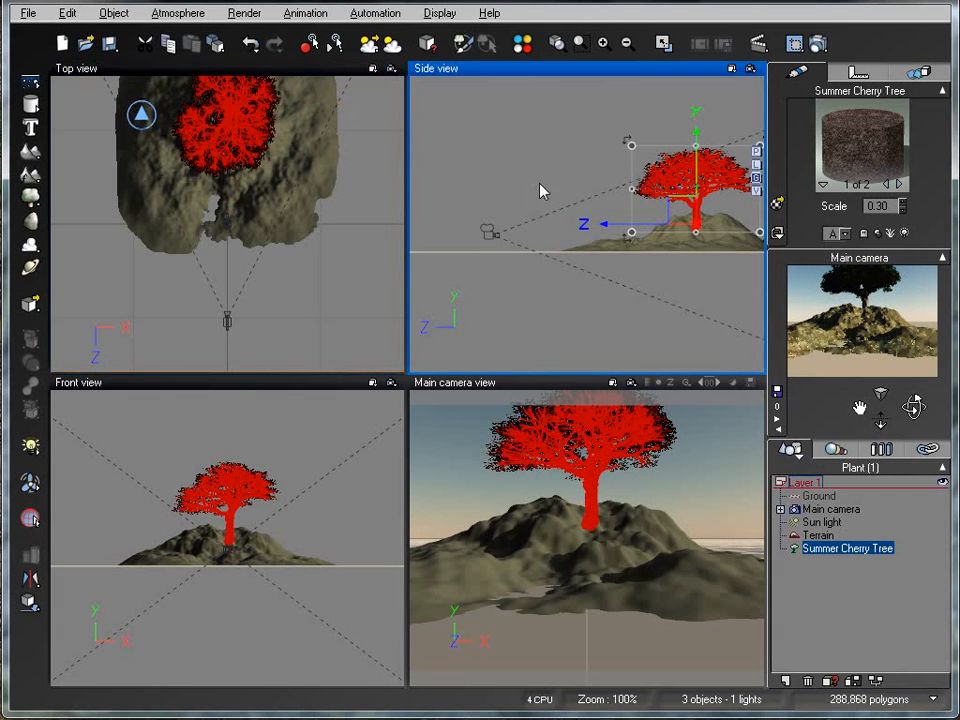
left_click(246, 133)
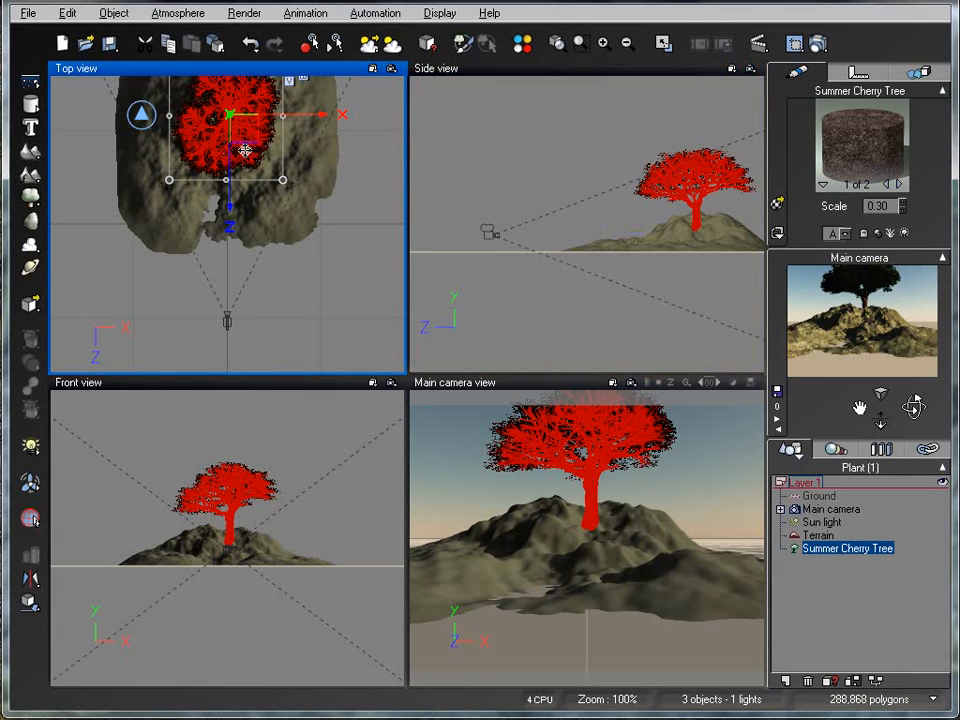
left_click_drag(246, 133, 278, 151)
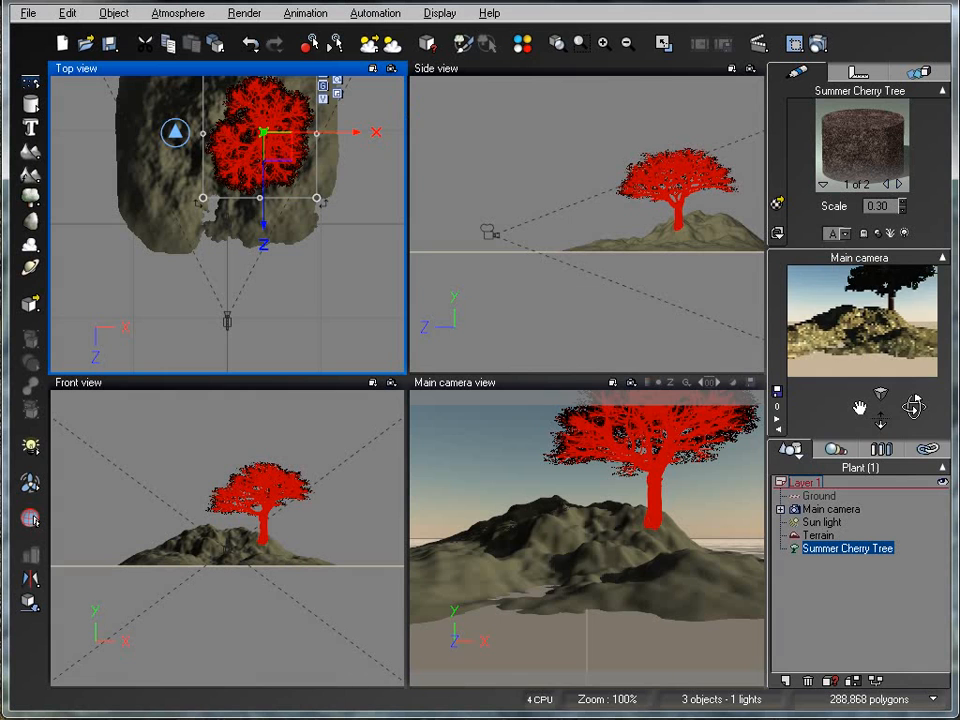
left_click(29, 600)
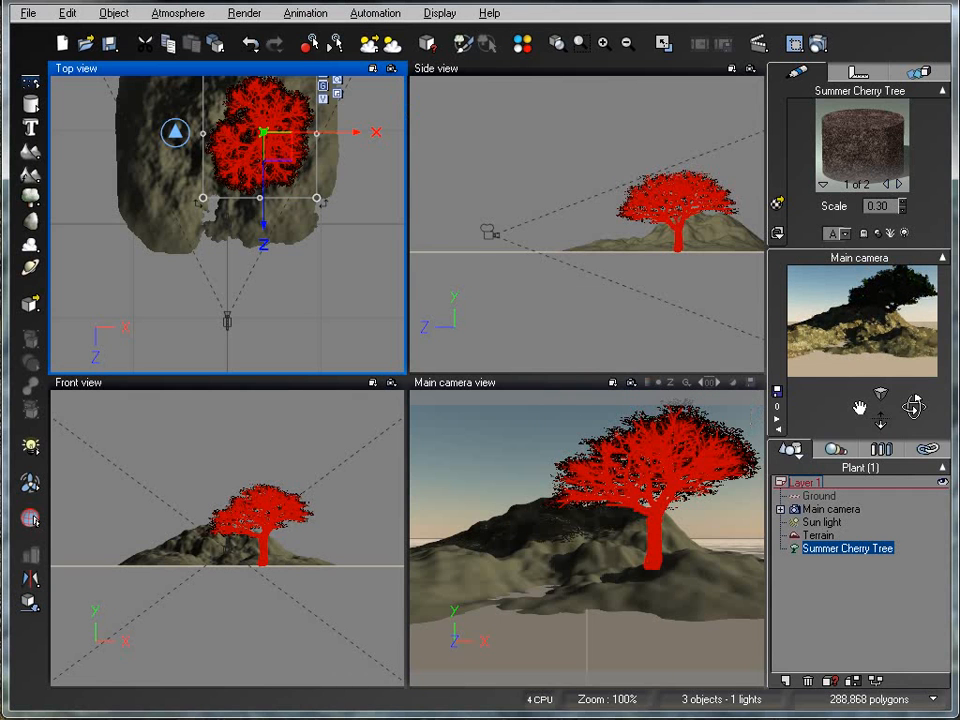
Scale the cherry tree down by about a third and raise it above the hill's right slope
left_click(673, 214)
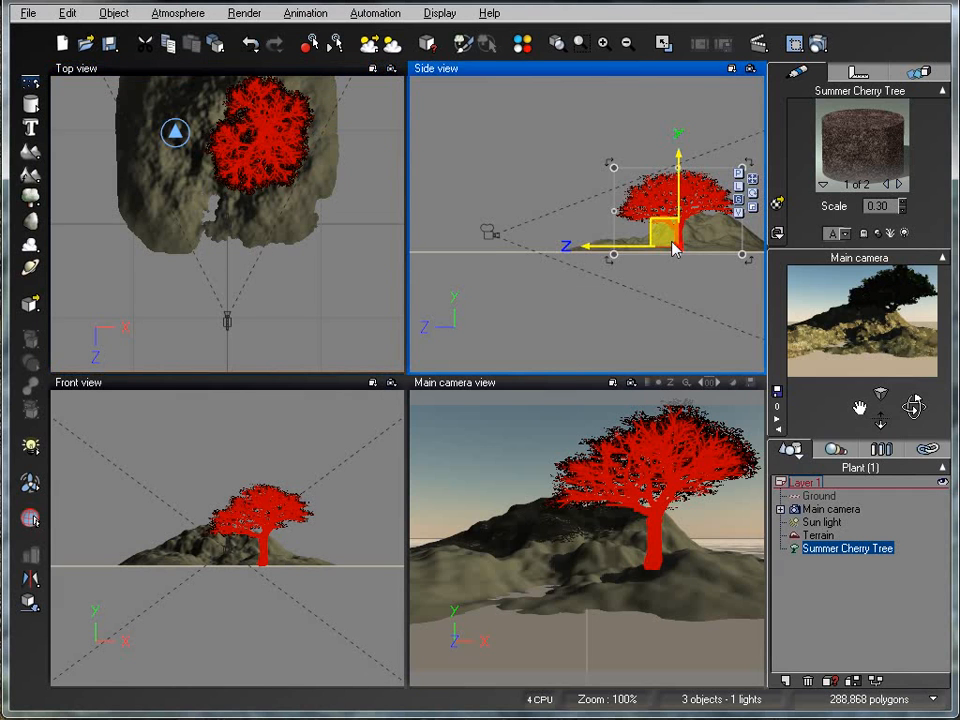
left_click_drag(614, 167, 651, 205)
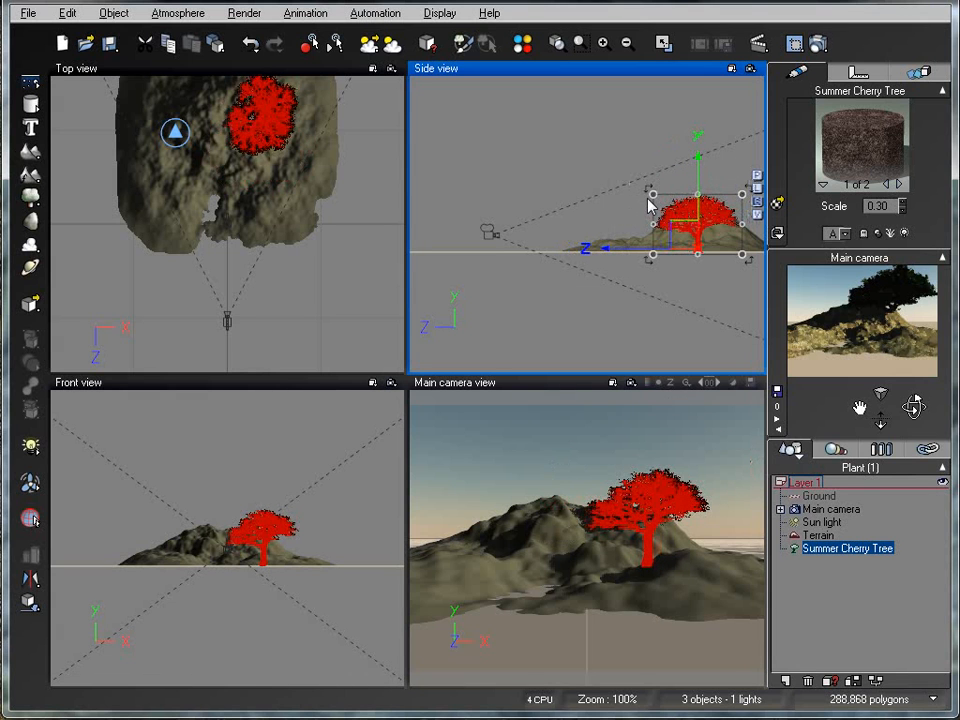
left_click(648, 540)
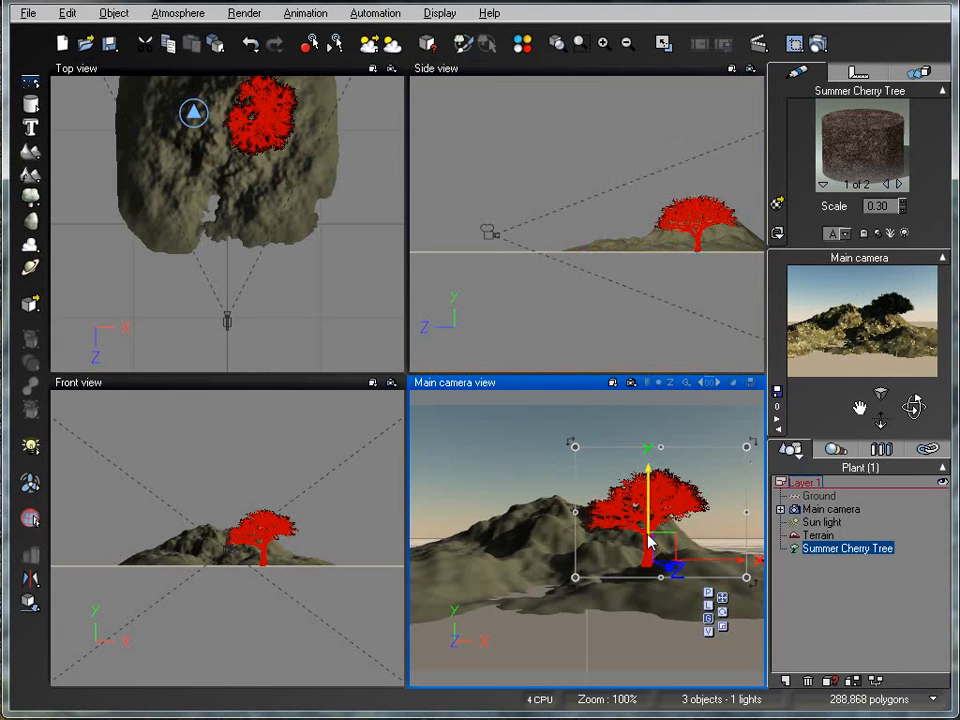
left_click_drag(664, 549, 668, 510)
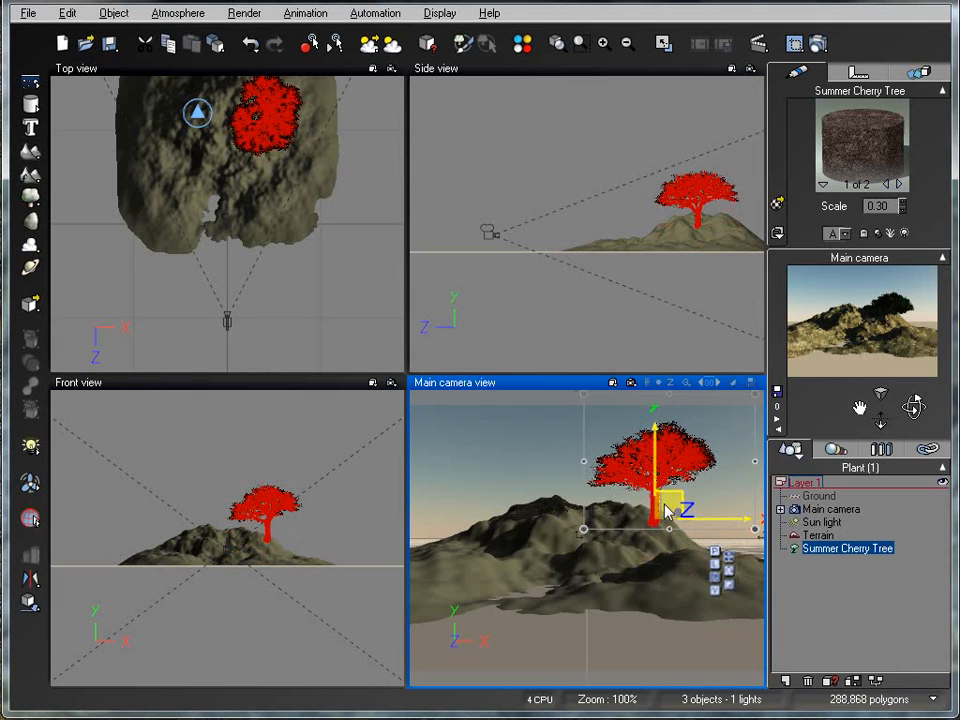
Bring the smaller cherry tree closer to the camera on the right slope and drop it onto the terrain
left_click(279, 124)
left_click_drag(289, 134, 285, 174)
left_click(34, 605)
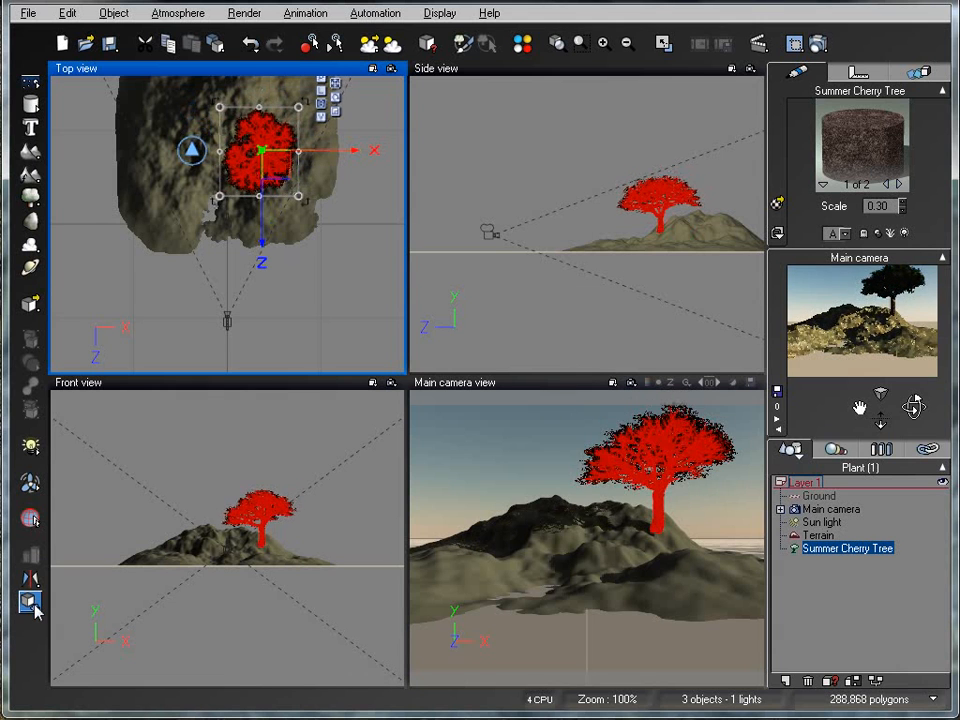
Move the main camera slightly forward to a height of 2.1 m and tilt it upward to frame the hill and tree
left_click(541, 240)
left_click(490, 236)
left_click(488, 233)
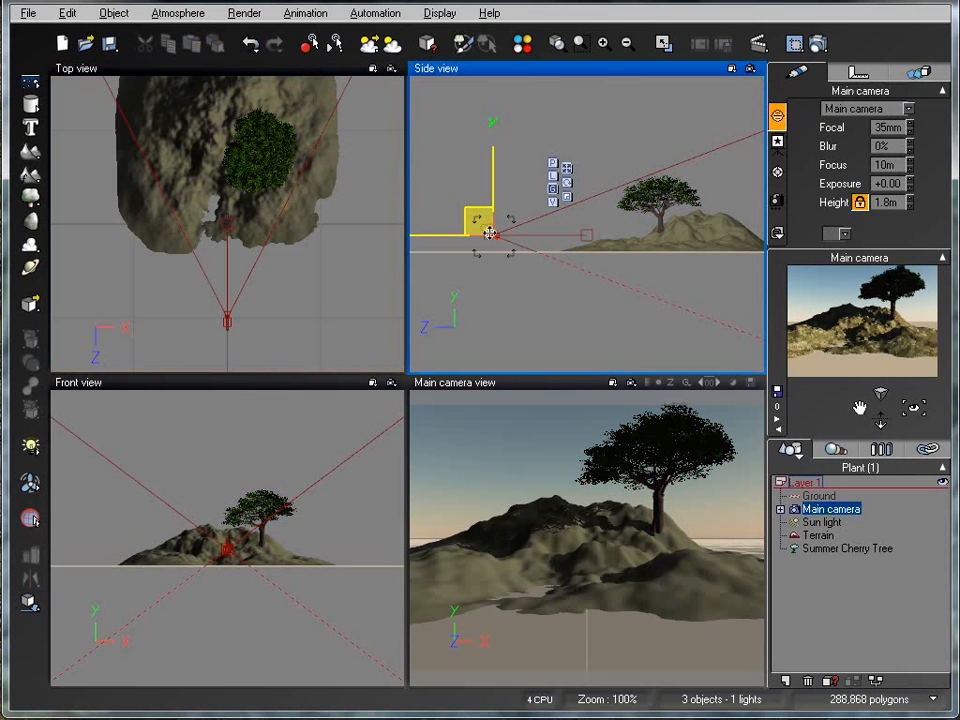
left_click_drag(481, 231, 538, 266)
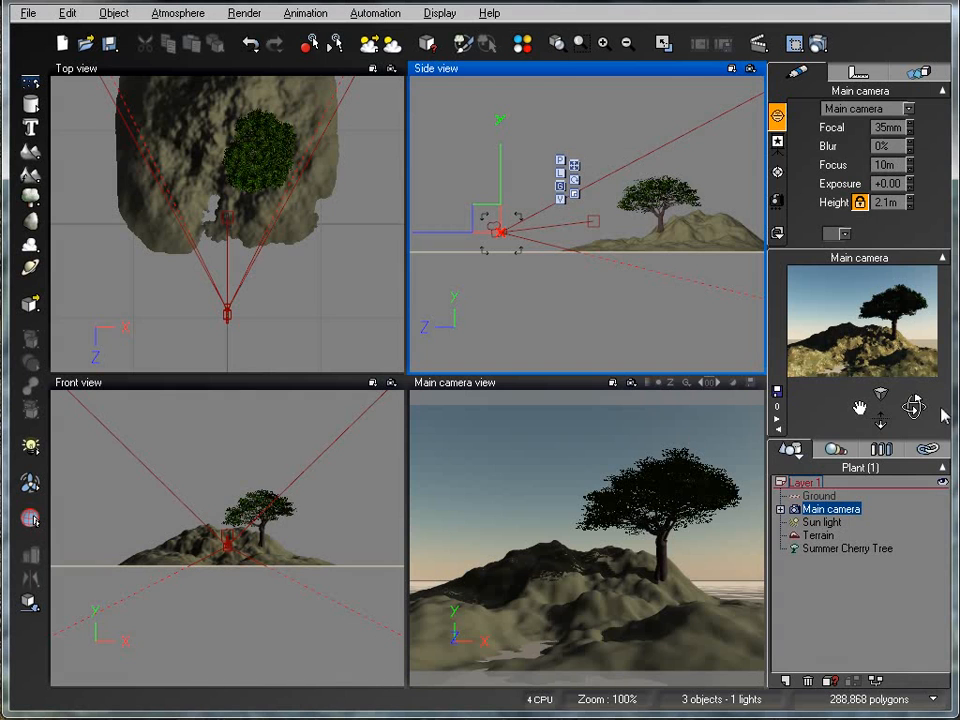
Load the Grass Variations material from the Landscapes collection onto the ground plane
left_click(815, 497)
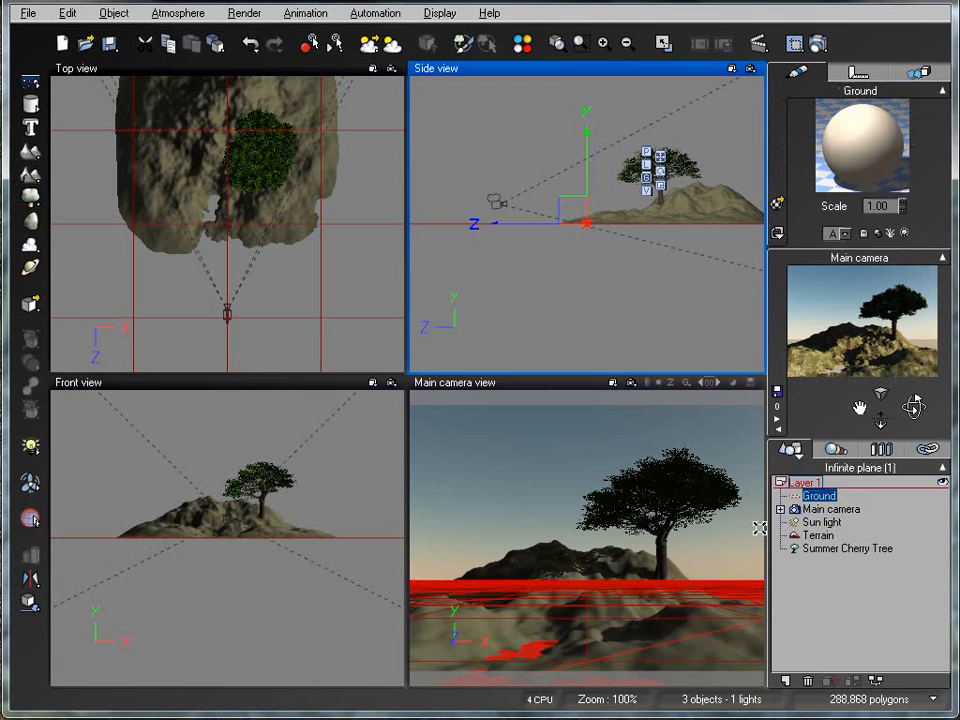
right_click(856, 131)
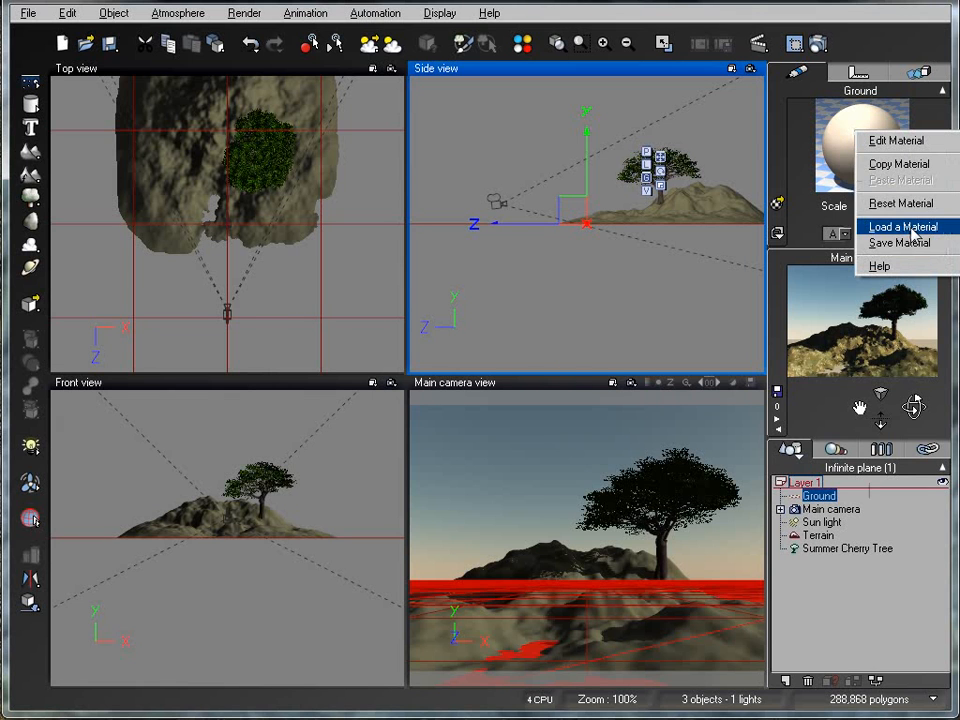
left_click(904, 228)
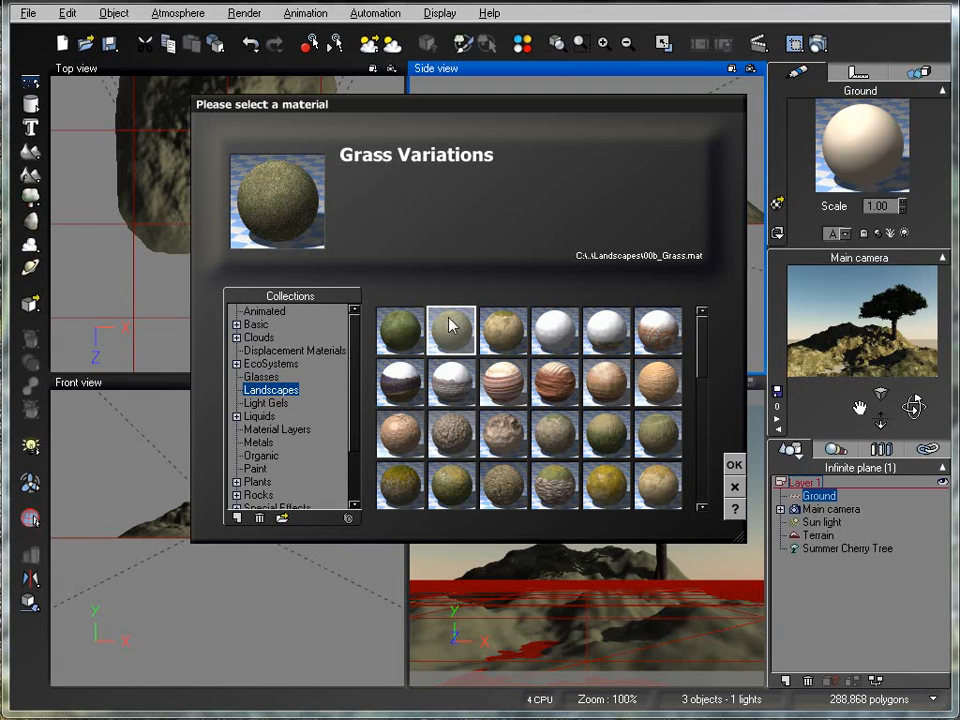
left_click(734, 465)
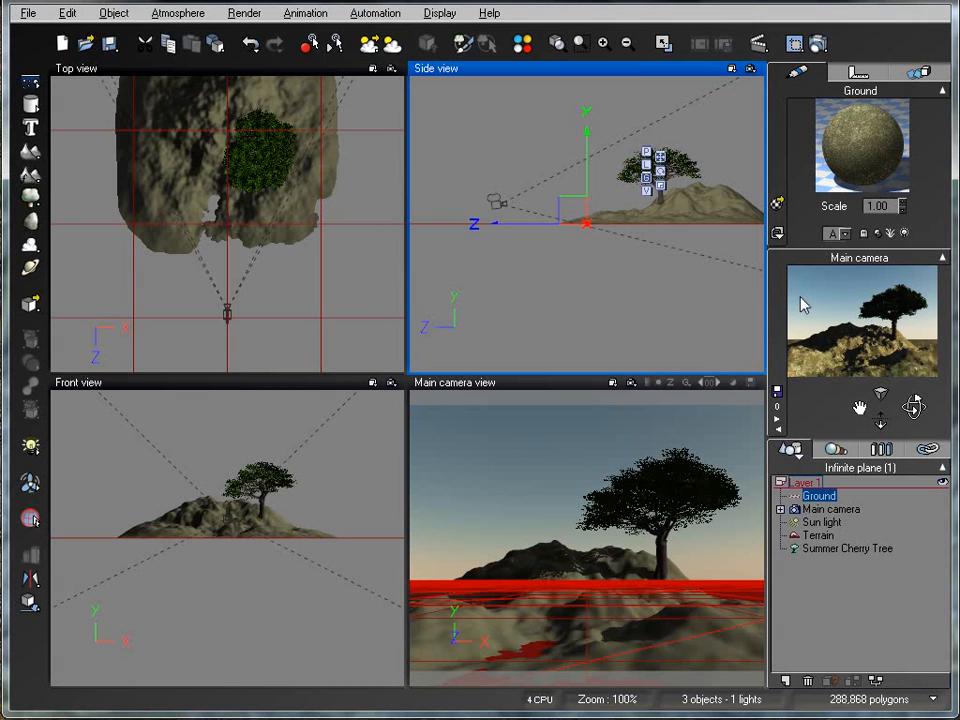
Load the Daytime atmosphere with large fluffy cumulus clouds from the Physical collection
left_click(188, 13)
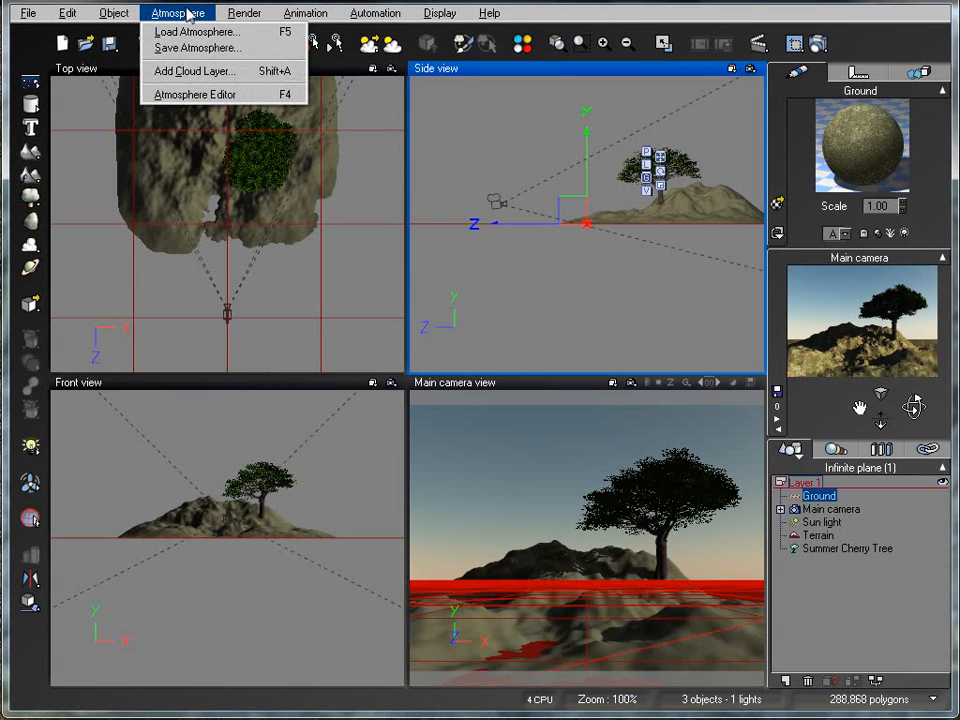
left_click(188, 32)
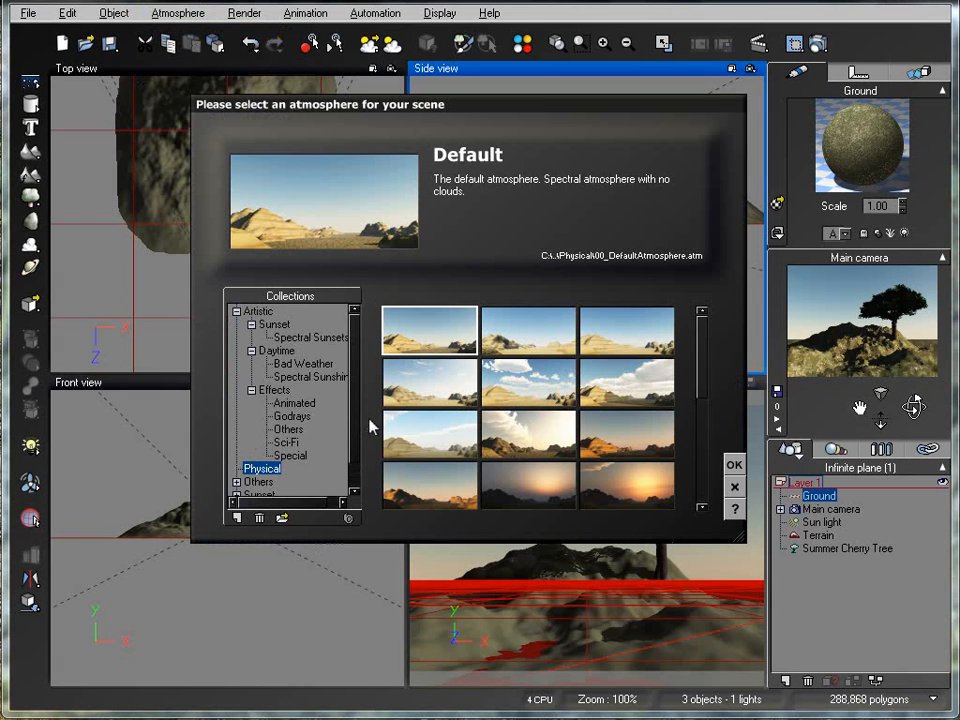
left_click(553, 393)
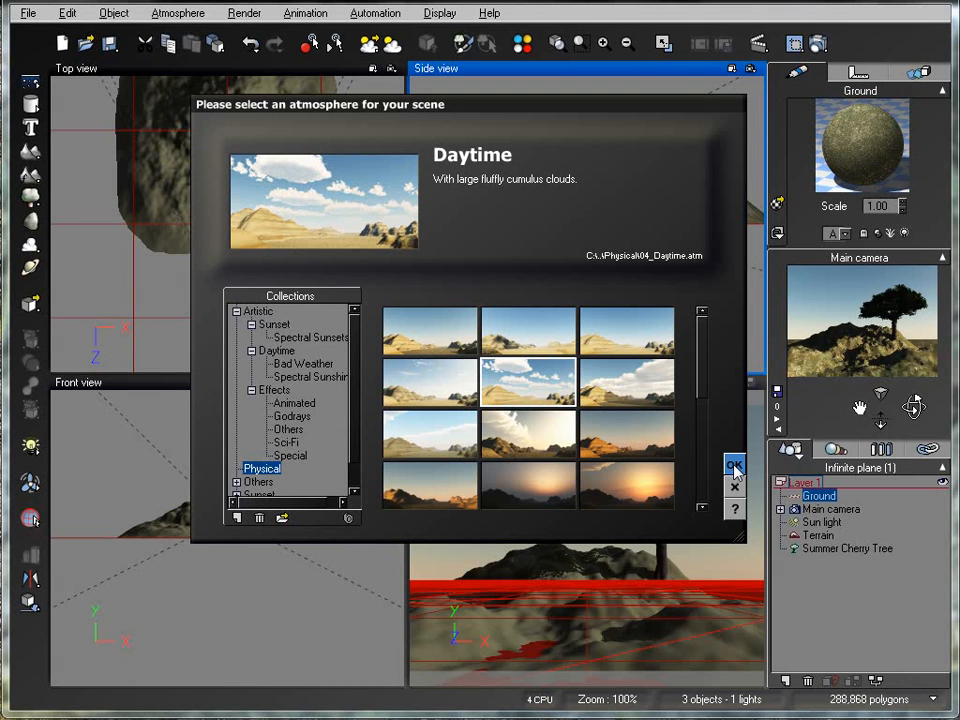
left_click(735, 467)
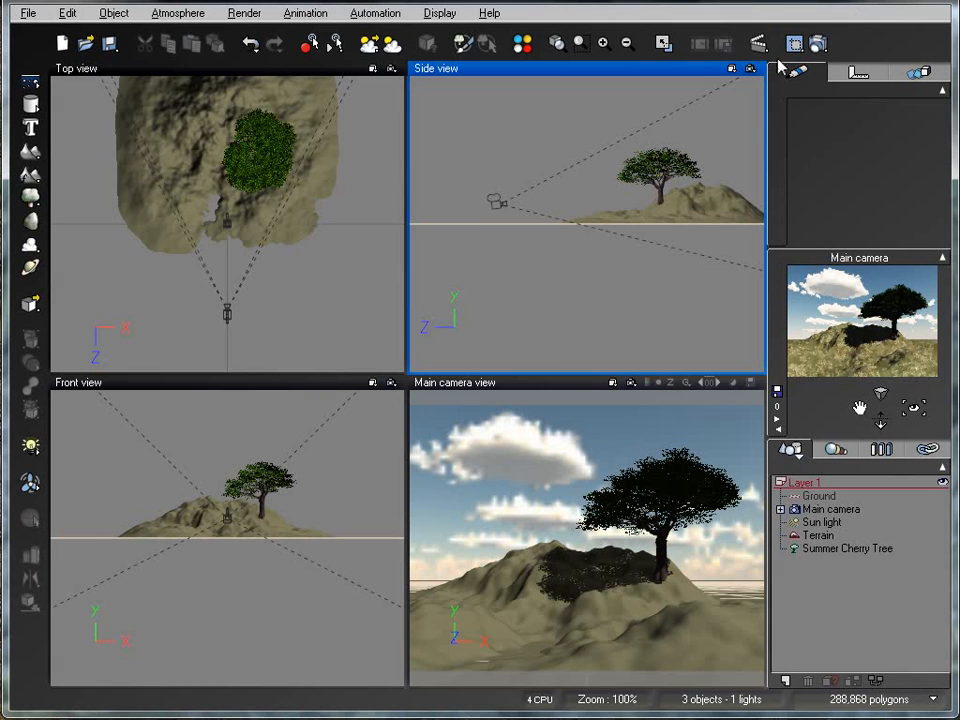
Set the render options to Final quality, render to screen, and 640x480 resolution, and render the scene
left_click(817, 45)
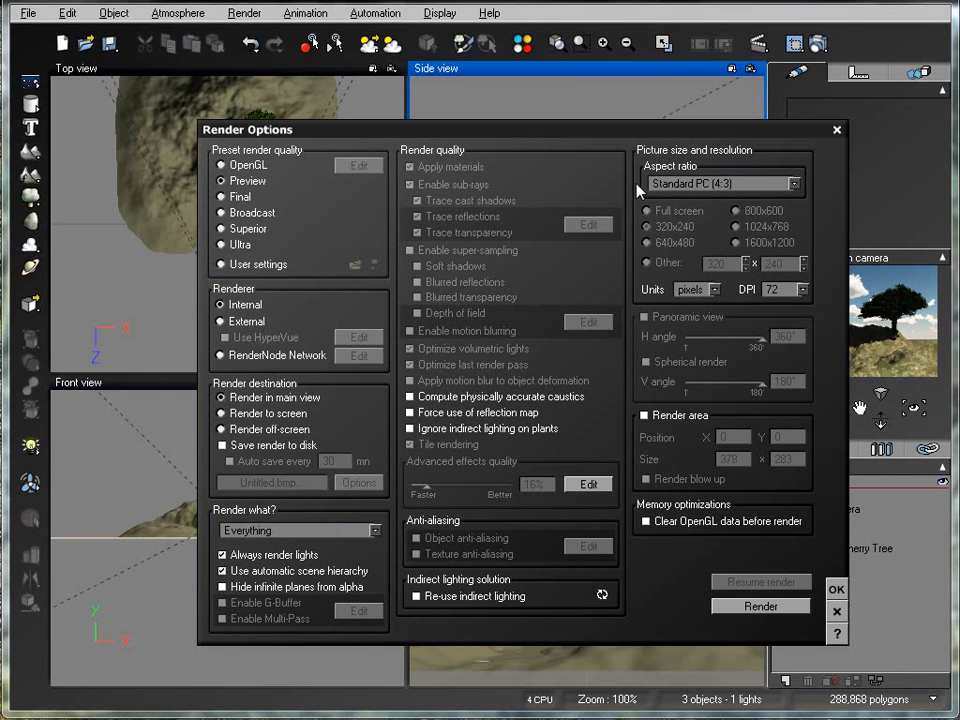
left_click(241, 198)
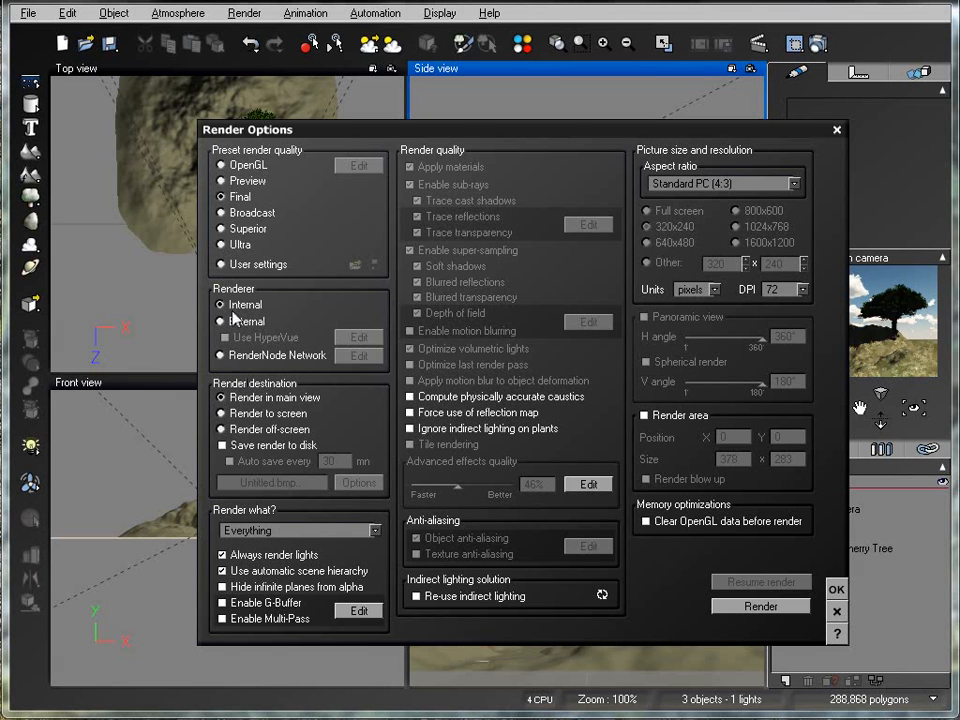
left_click(221, 414)
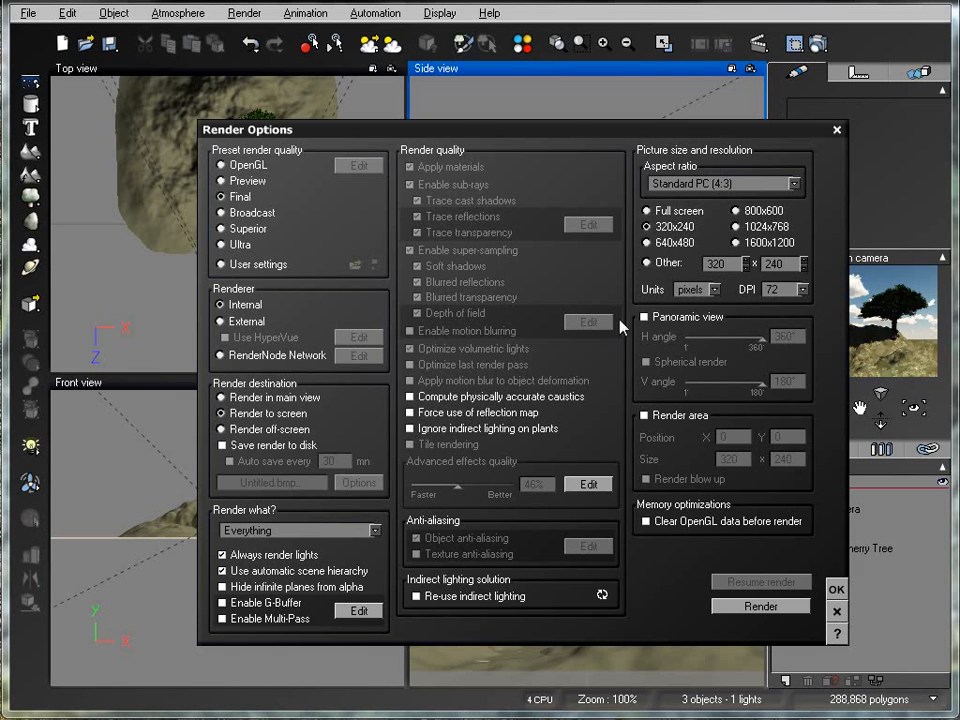
left_click(650, 243)
left_click(837, 588)
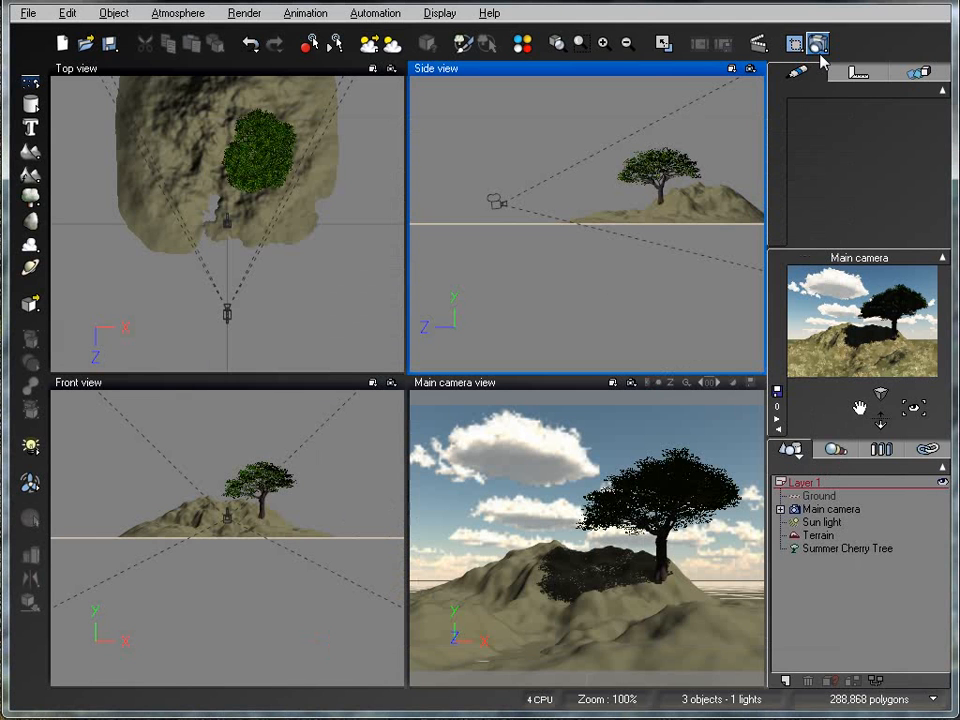
left_click(815, 48)
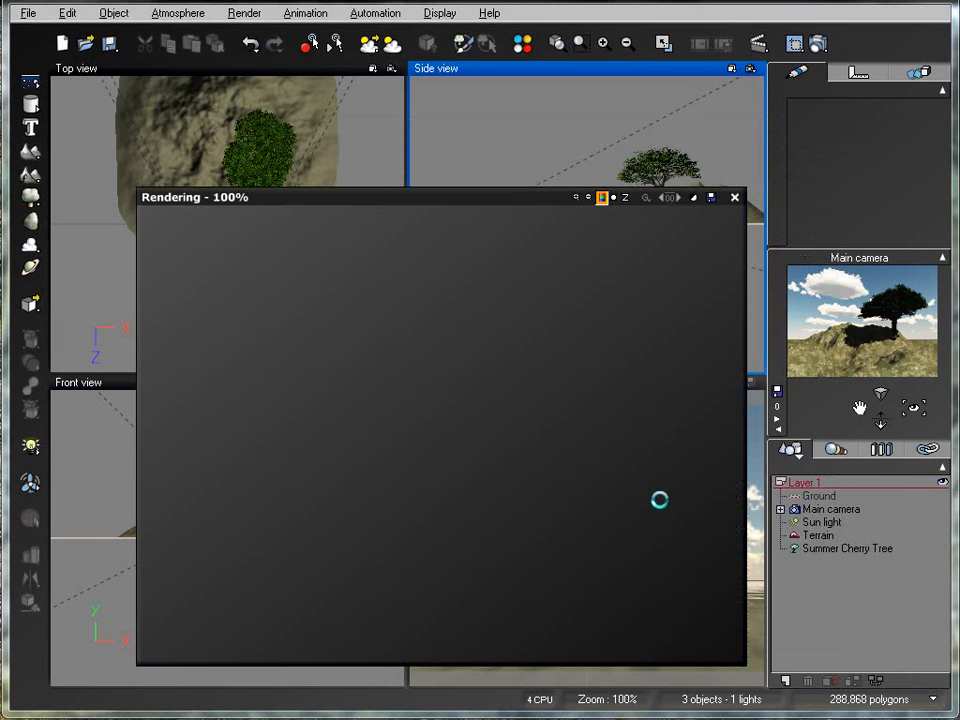